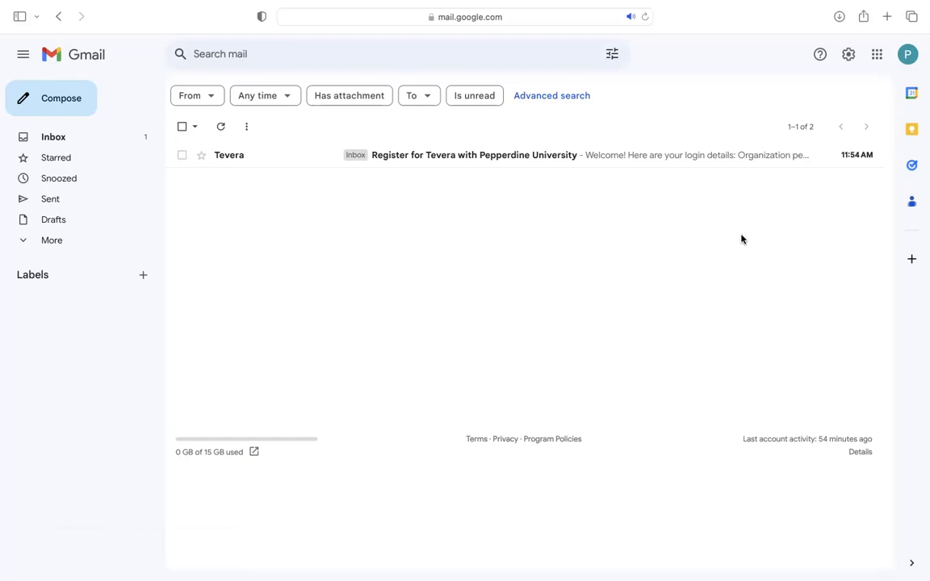
Open the Tevera registration email for Pepperdine University and follow its single-use first-login link.
click(463, 163)
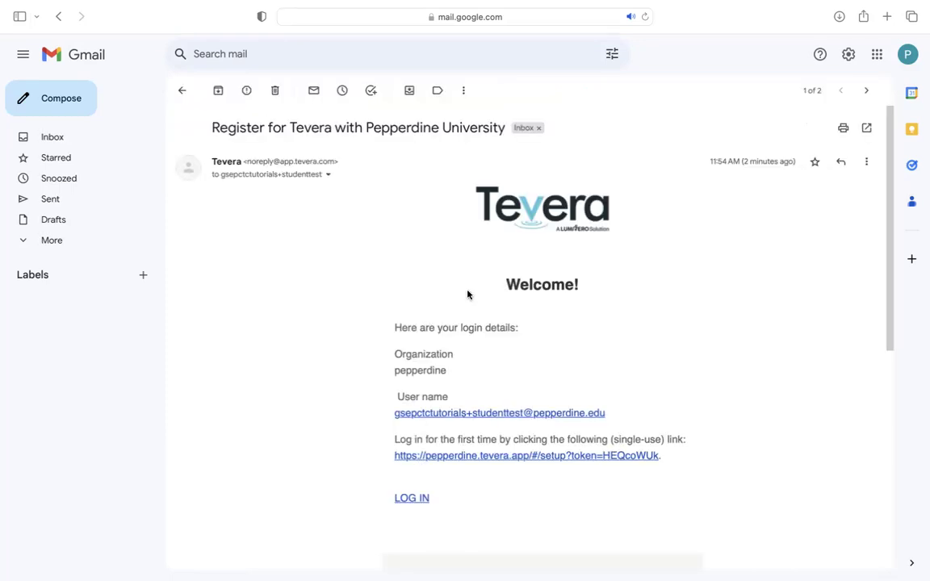
scroll(474, 301, down, 3)
scroll(475, 301, down, 2)
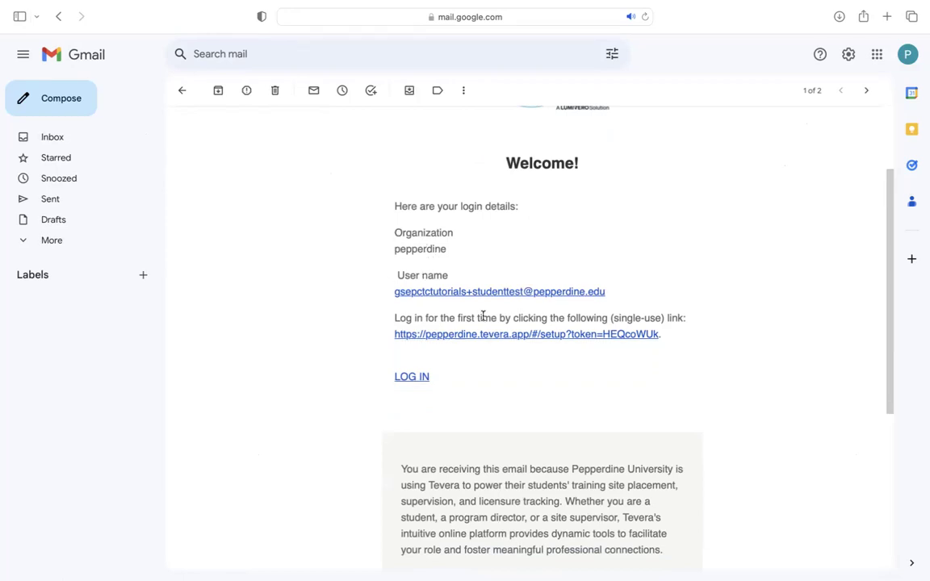
scroll(424, 302, down, 2)
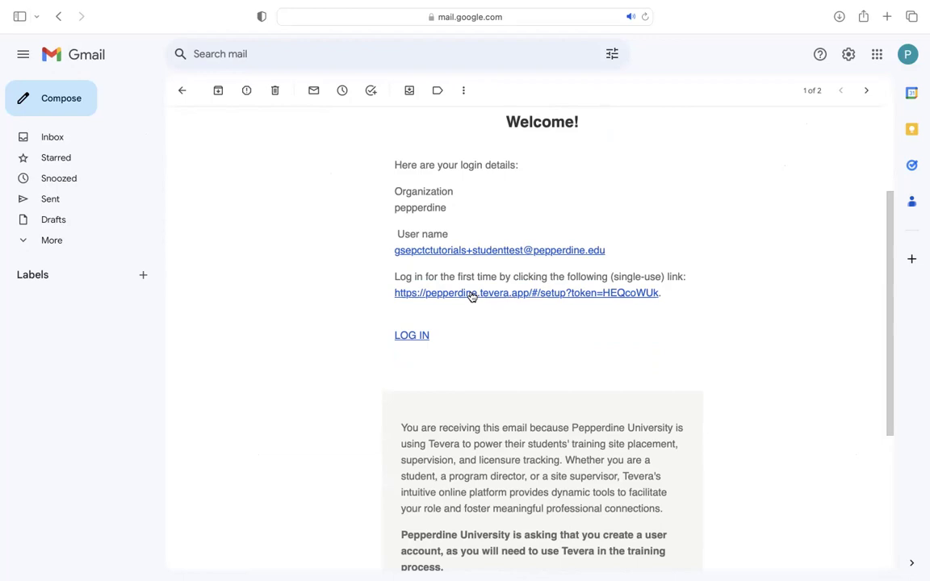
click(472, 295)
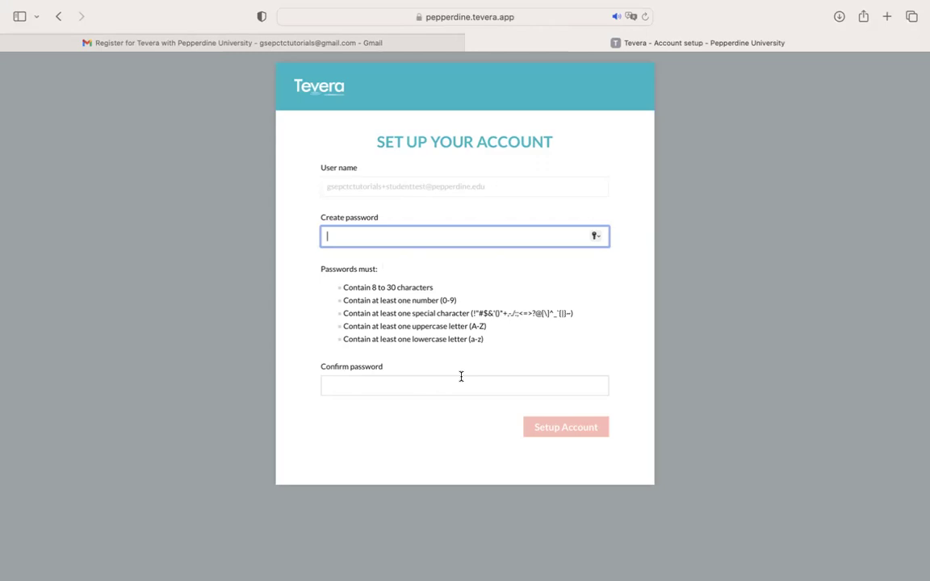
Create the account password, confirm it in the second field, and submit the account setup.
text(••••)
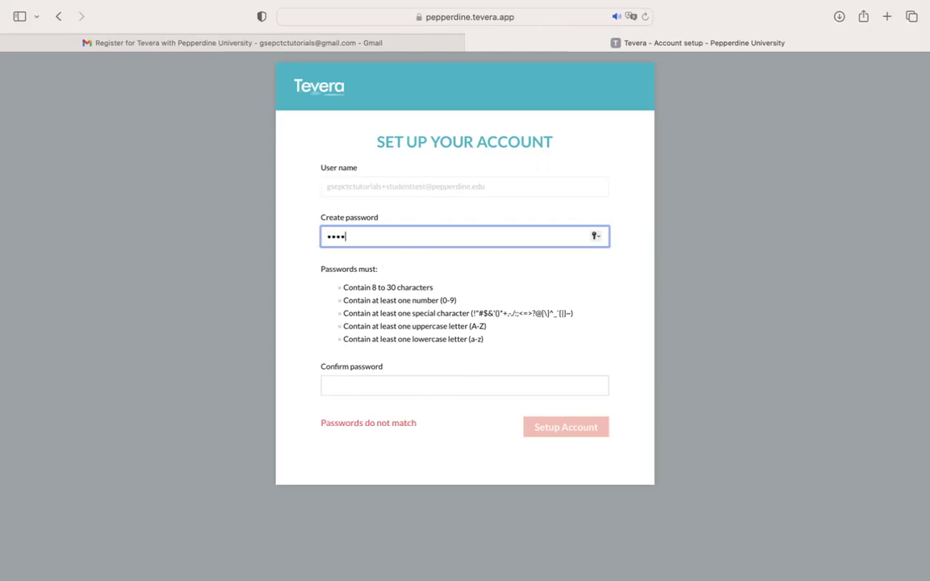
text(•••)
click(327, 386)
text(••)
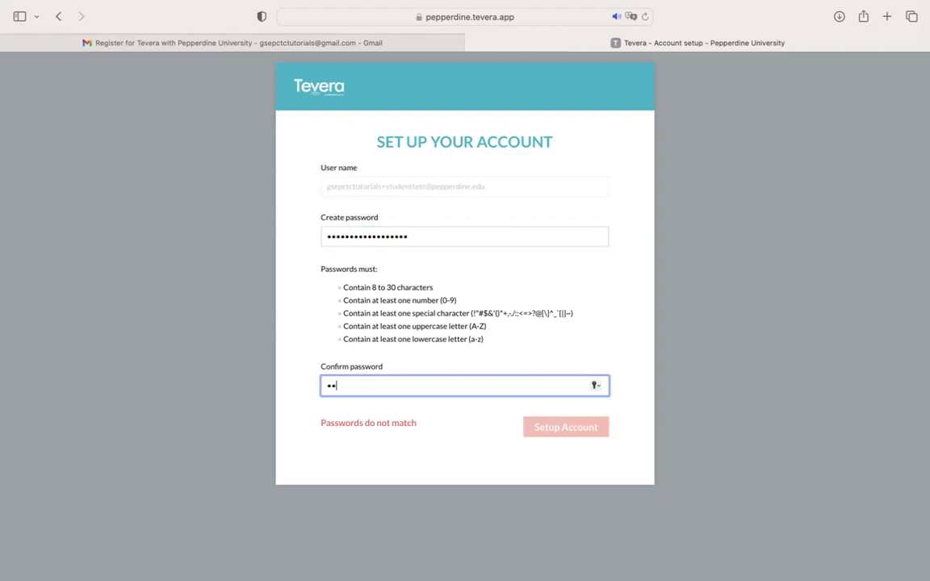
text(•••)
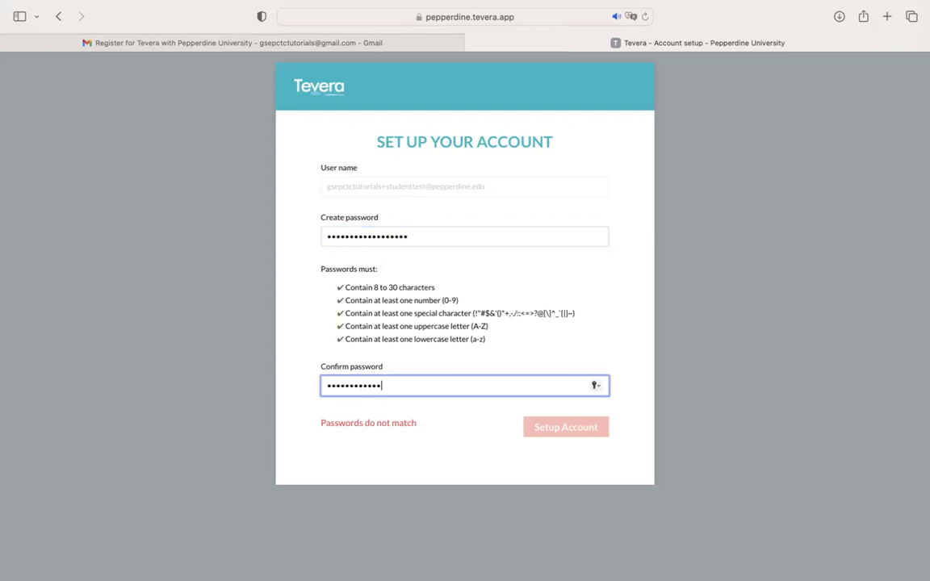
text(•)
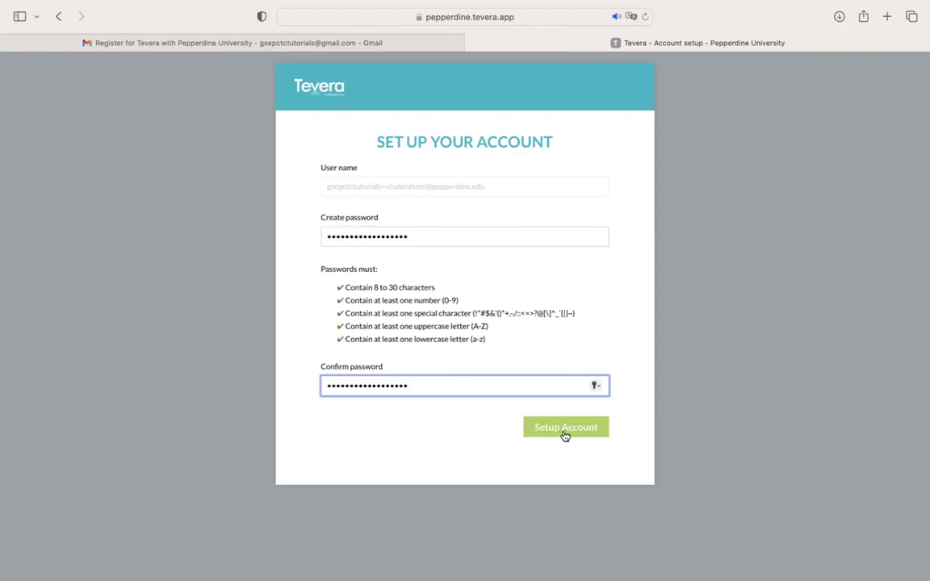
click(565, 435)
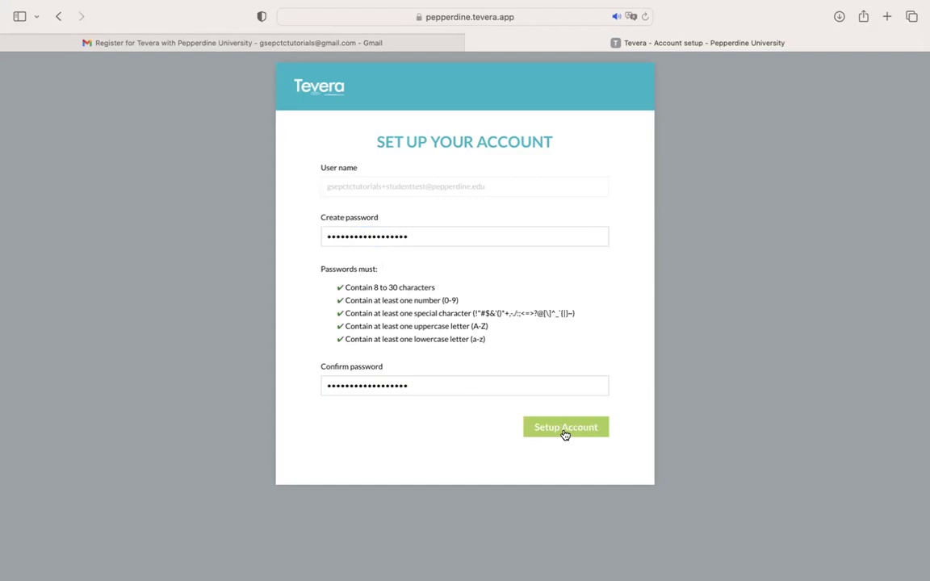
click(565, 435)
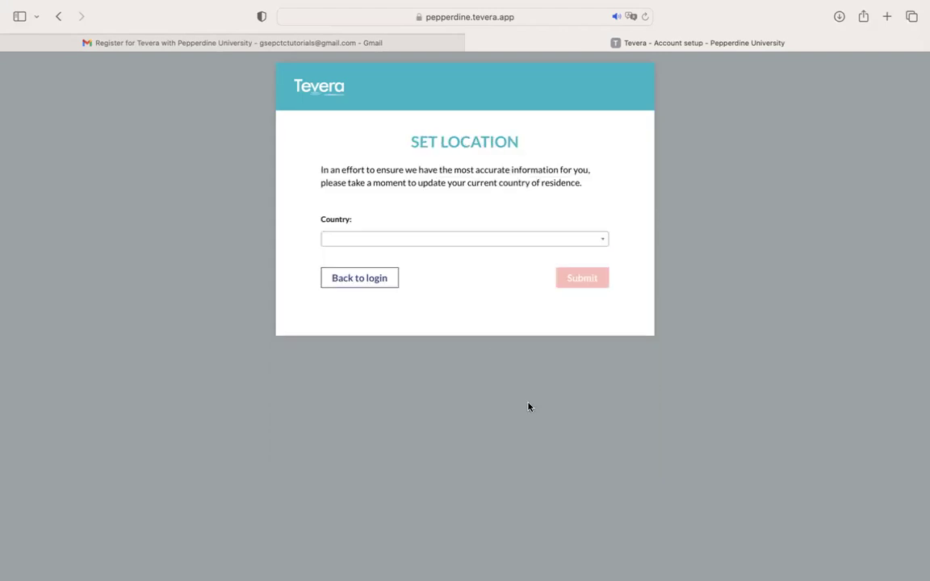
Submit United States as the country and California as the state, and dismiss the email notification announcement.
click(410, 240)
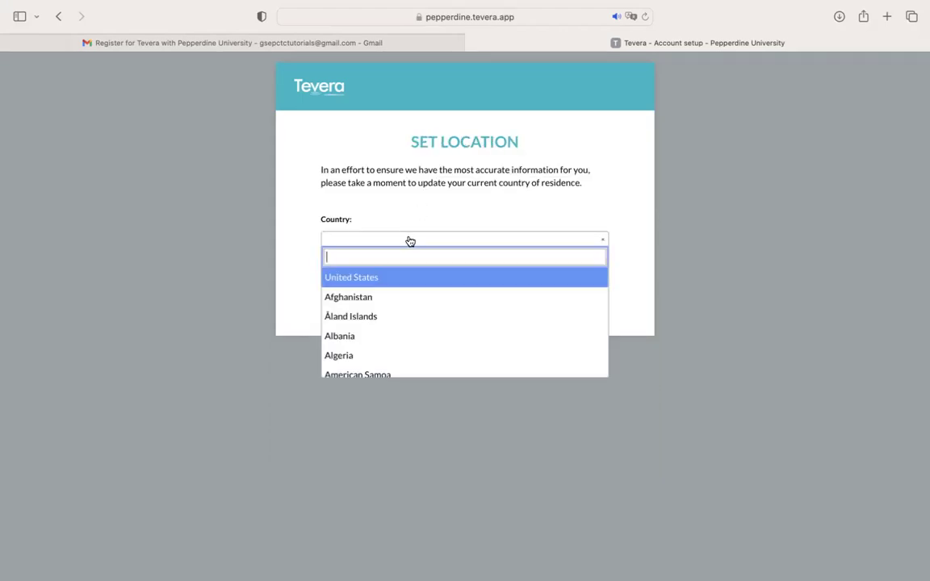
text(un)
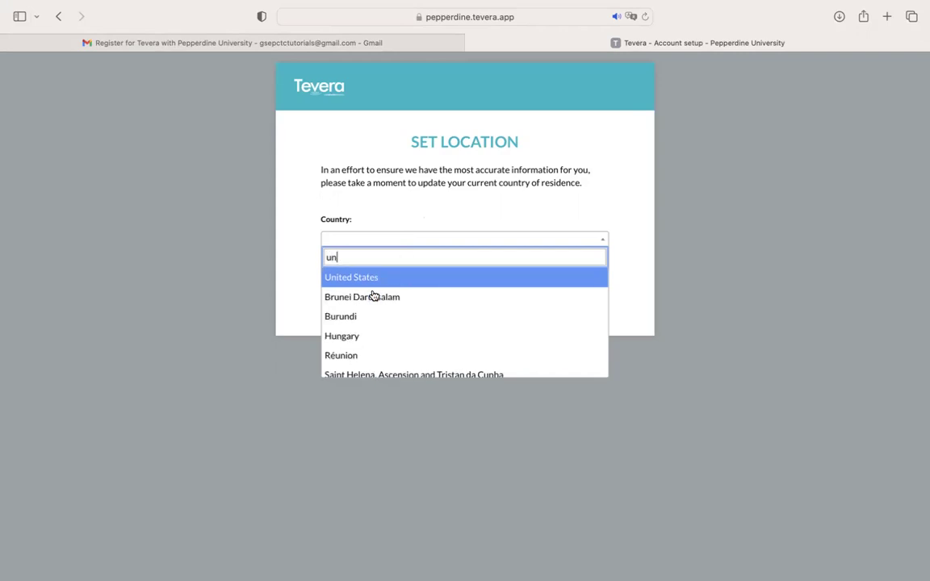
click(376, 277)
click(447, 302)
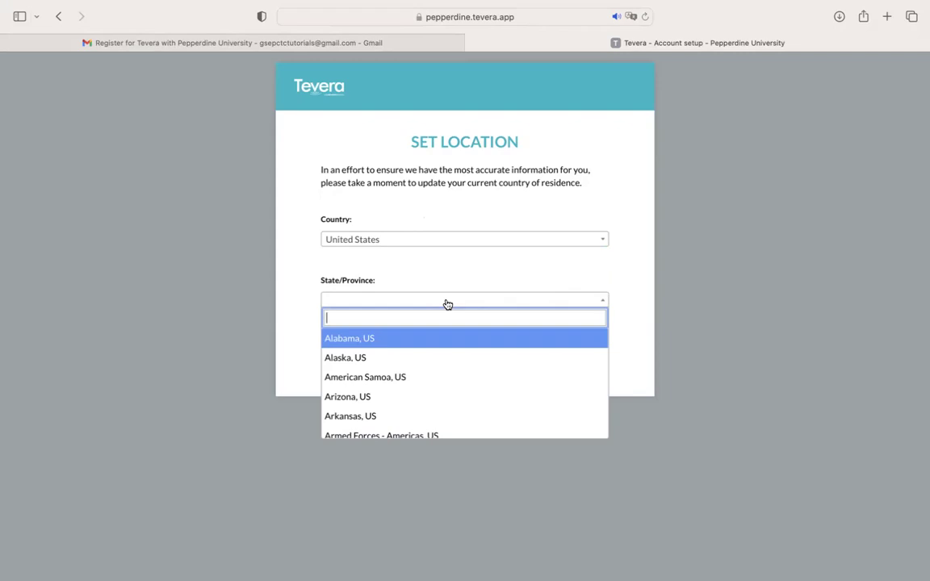
text(ca)
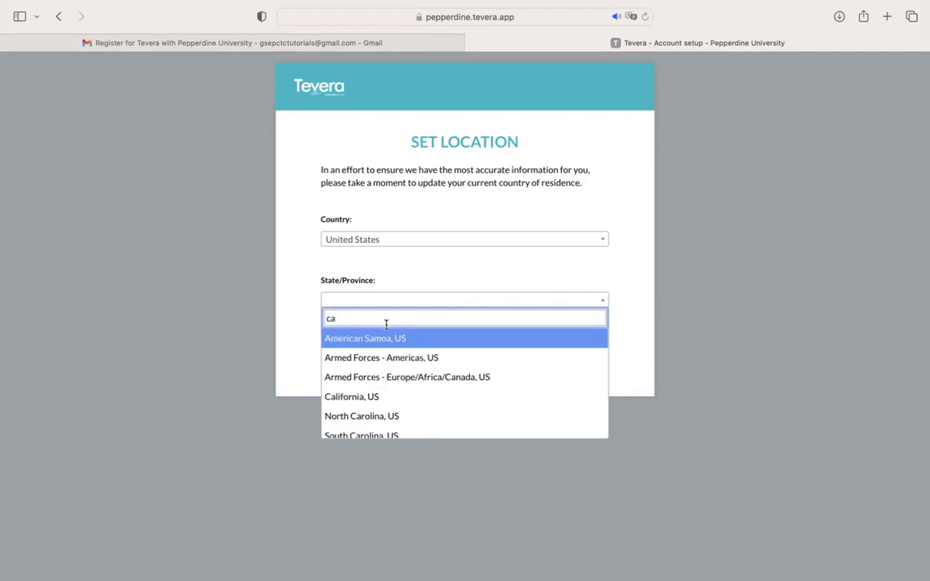
click(366, 396)
click(574, 340)
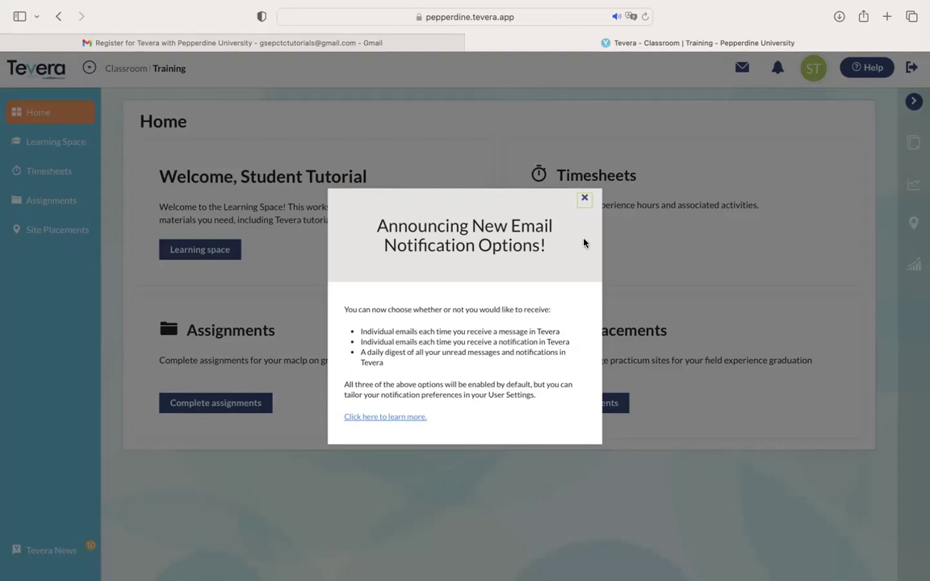
click(586, 200)
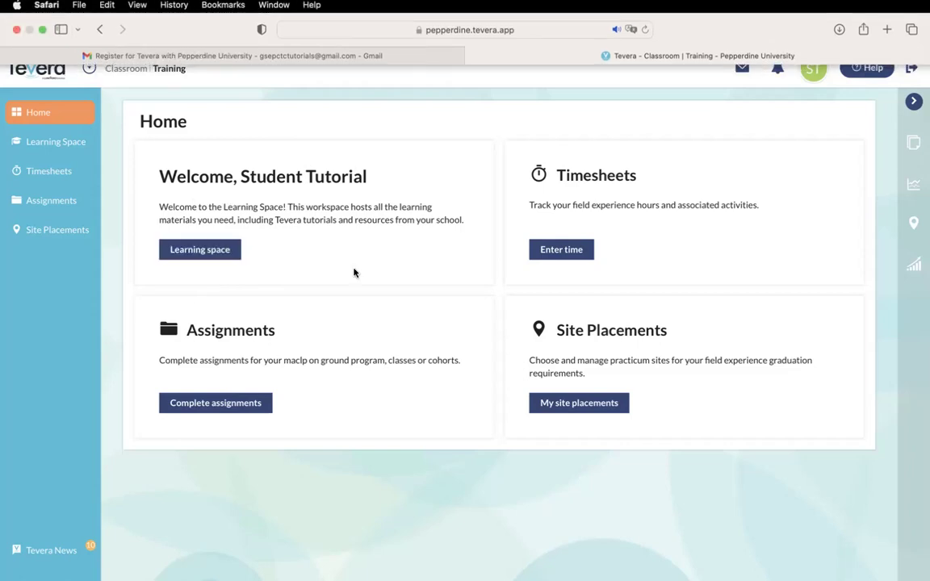
Review the Learning Space tutorials on the basics of recording time, assignments and site placement, and return to the Home page.
click(208, 255)
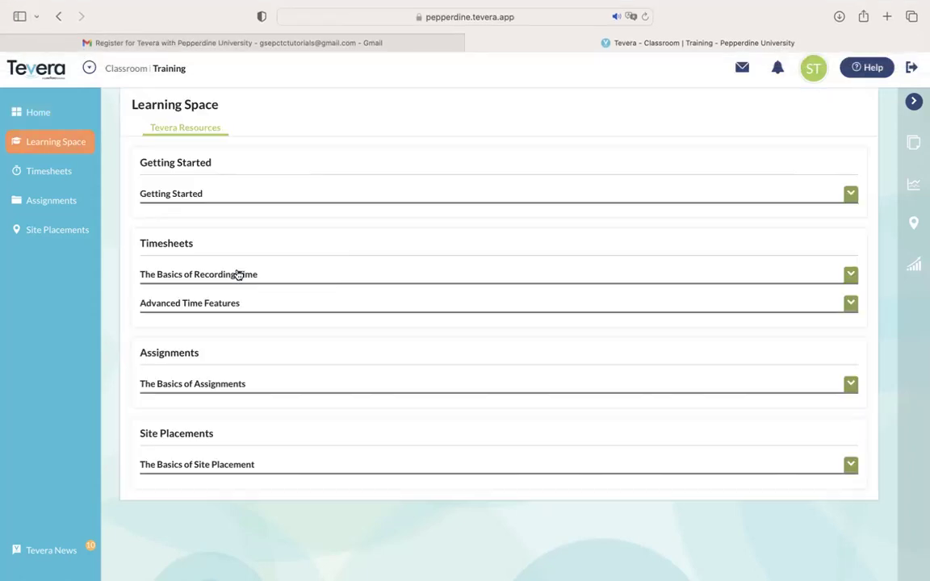
click(240, 274)
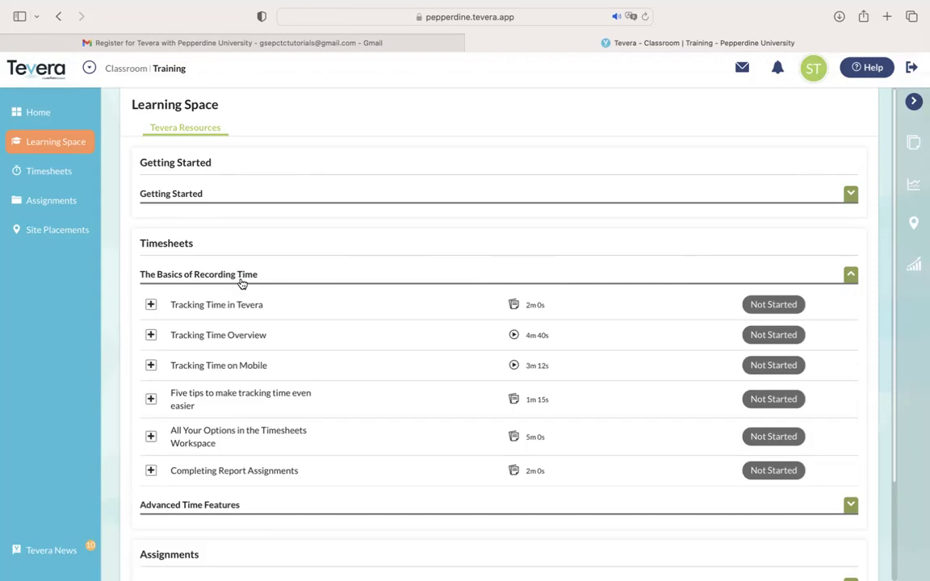
scroll(242, 284, down, 2)
click(201, 473)
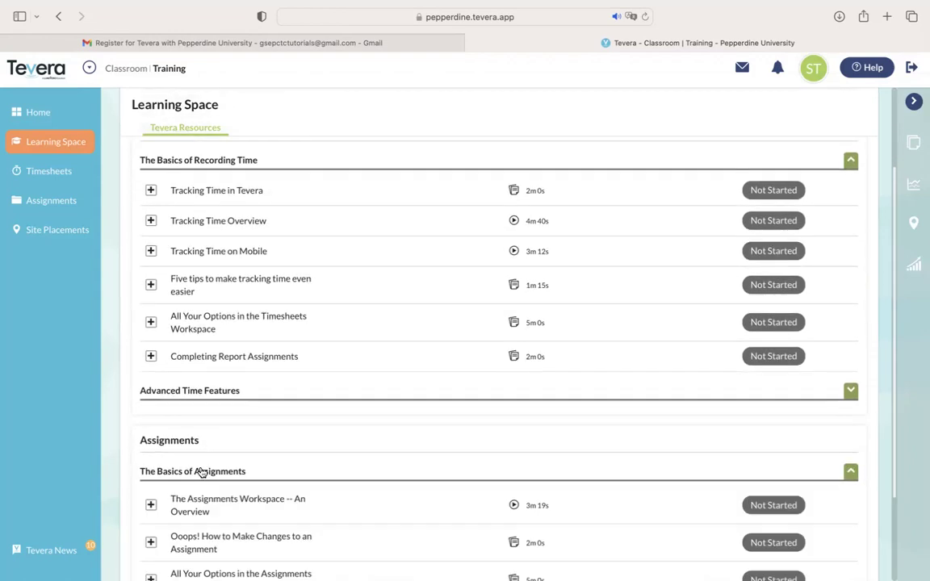
scroll(202, 472, down, 3)
click(208, 544)
scroll(205, 544, down, 1)
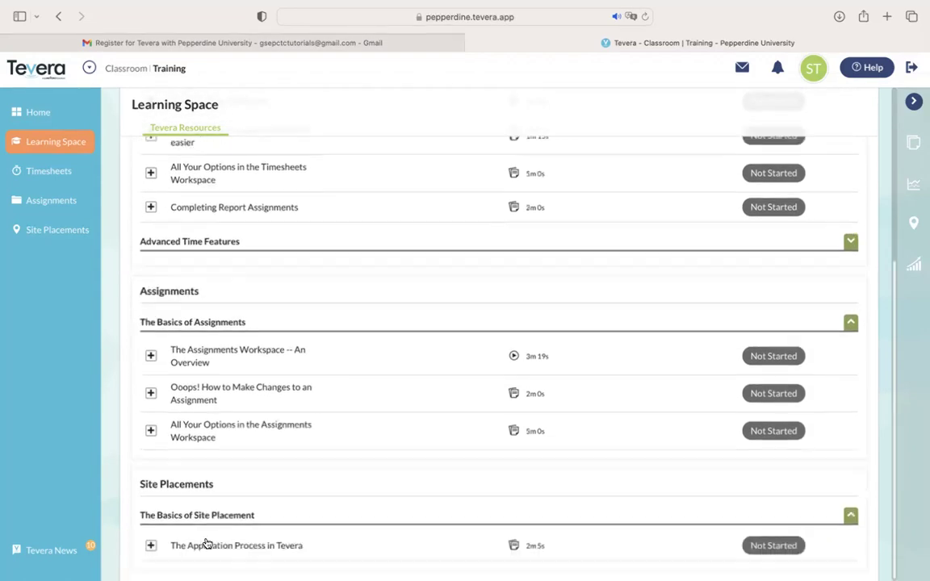
scroll(208, 544, up, 5)
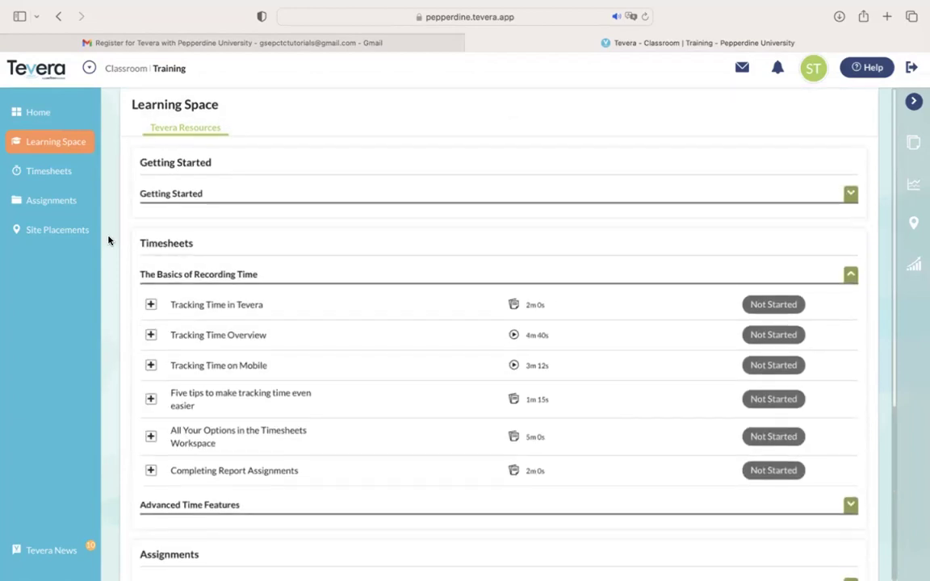
click(61, 107)
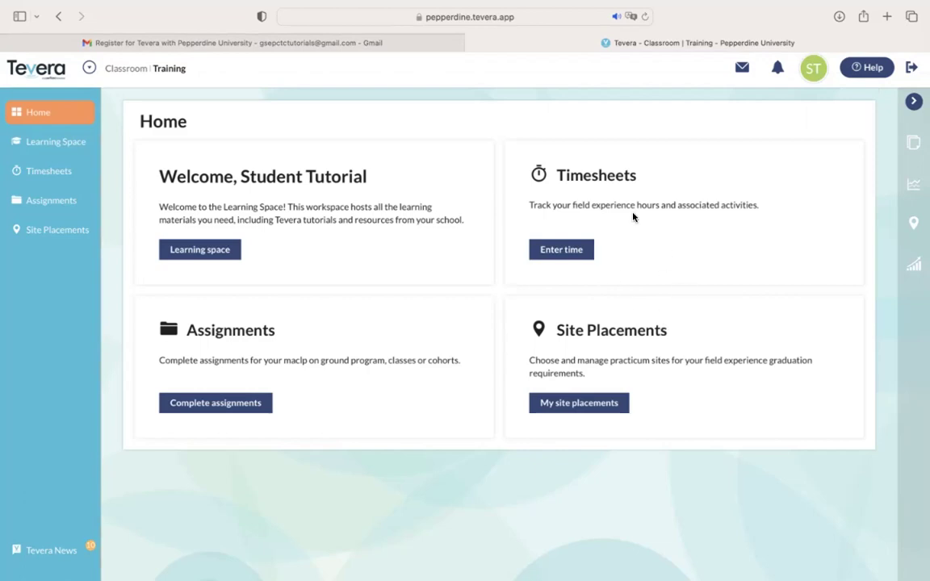
View the Timesheets, Assignments (including Other Documents) and Site Placements workspaces, and return to the Home page.
click(557, 253)
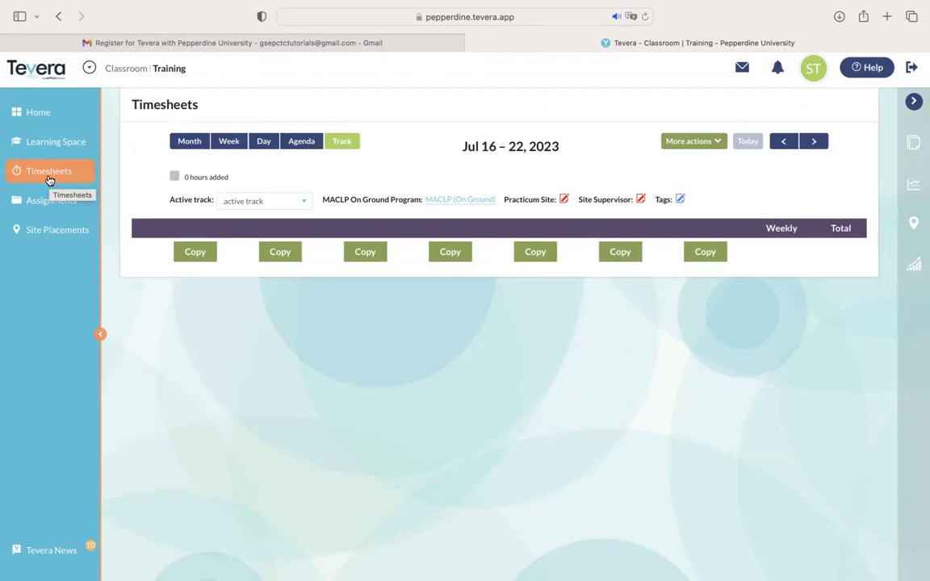
click(50, 203)
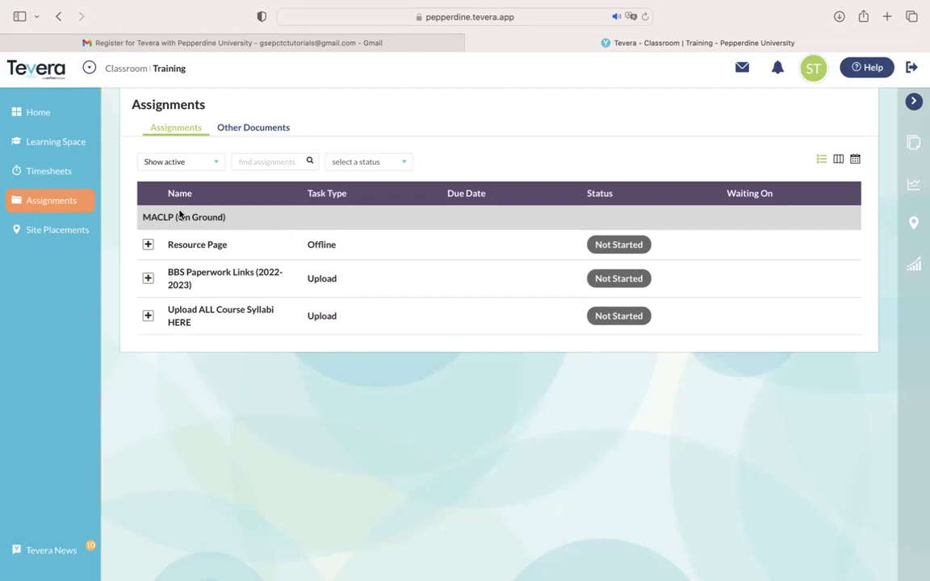
click(268, 131)
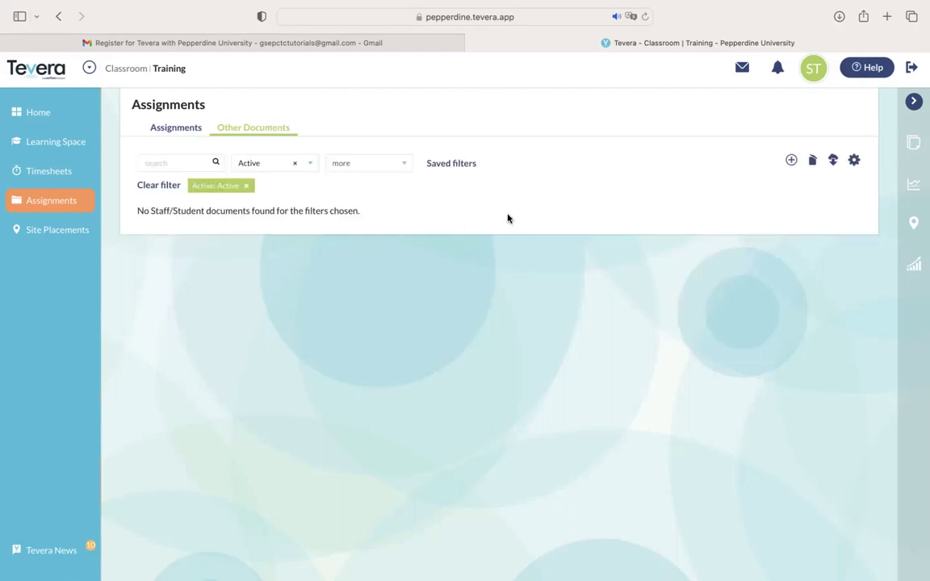
click(50, 232)
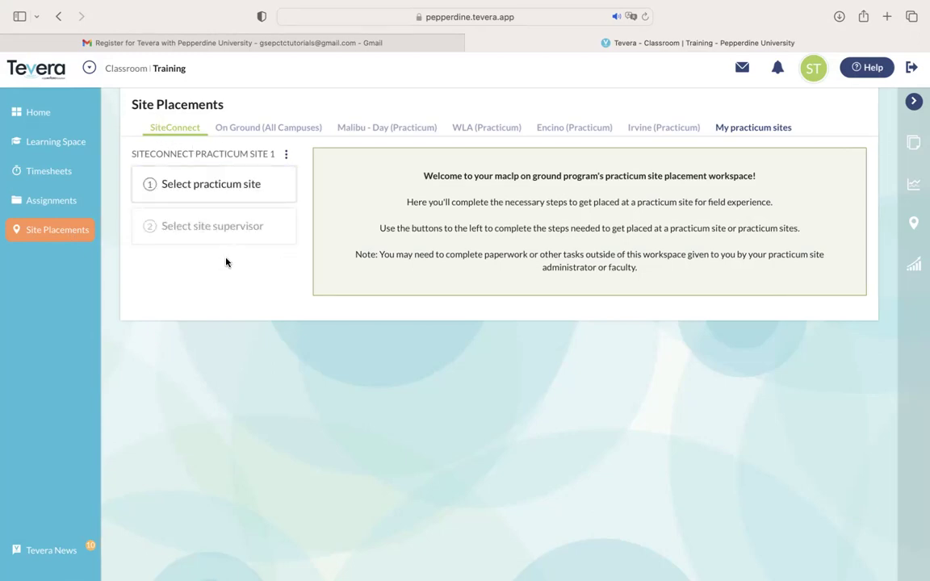
click(39, 112)
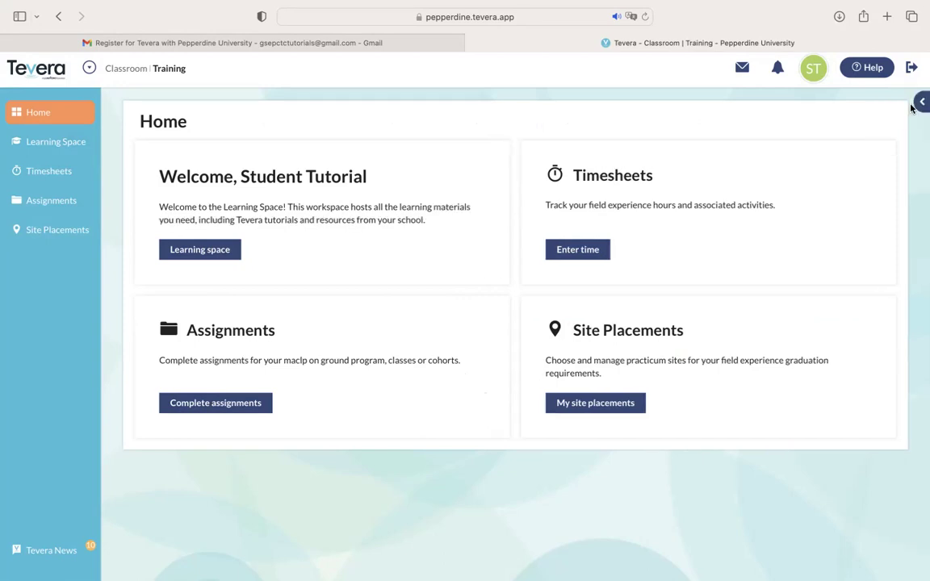
Expand the side tools, look through Recent Documents, Reports, Placement Information and Track Progress, and collapse them again.
click(915, 103)
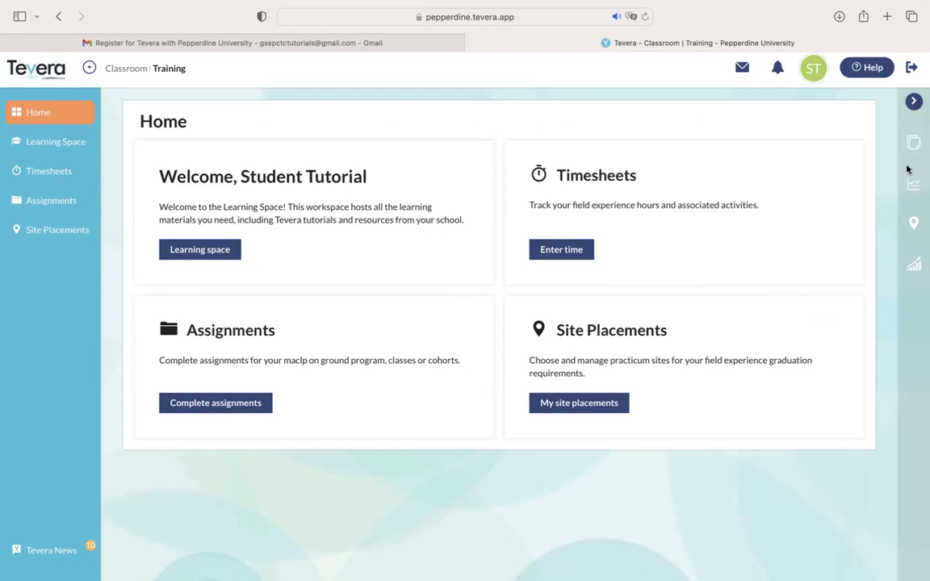
click(912, 141)
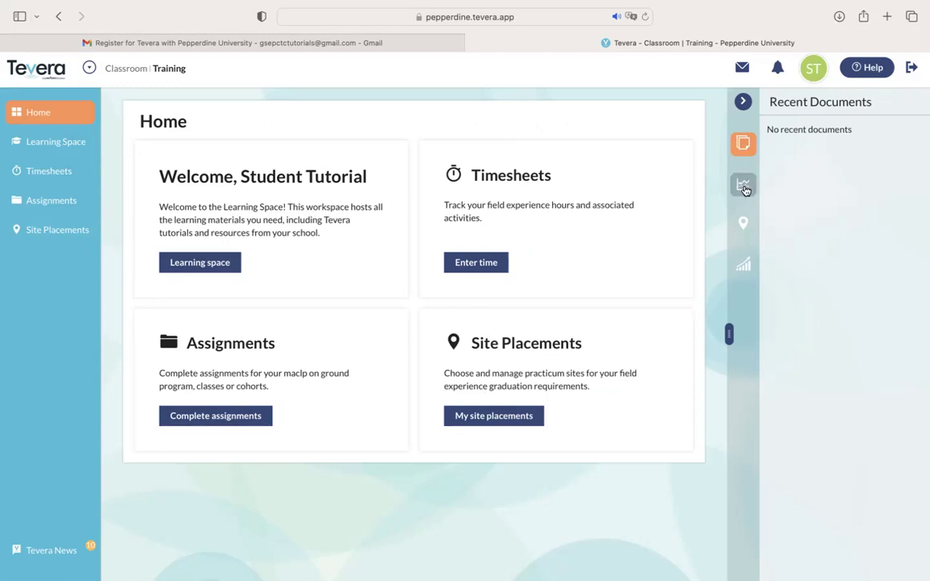
click(743, 187)
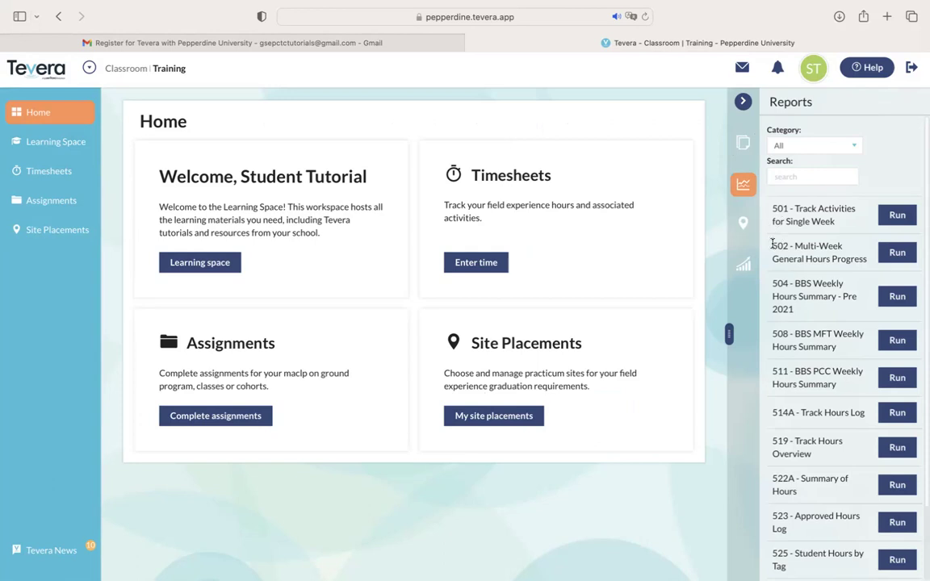
scroll(800, 350, down, 2)
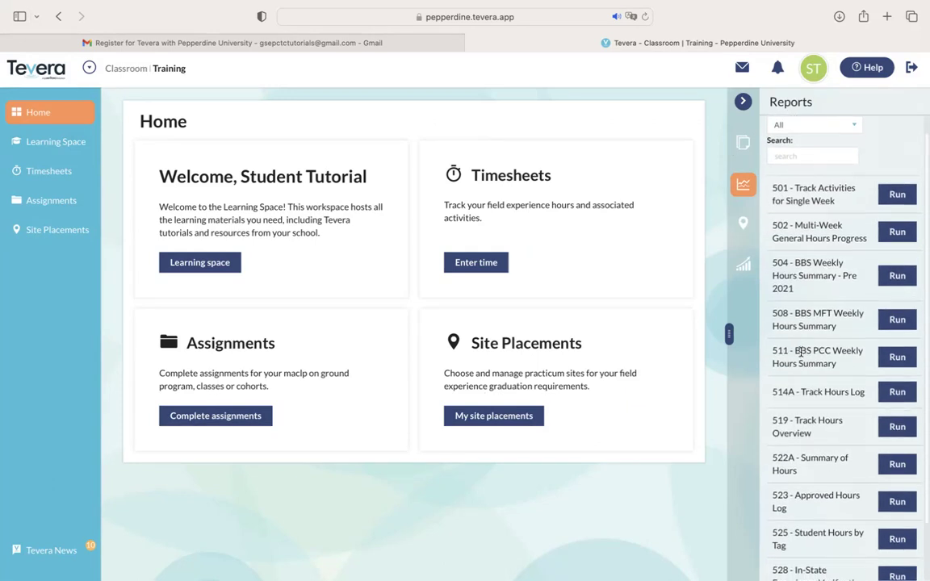
click(743, 229)
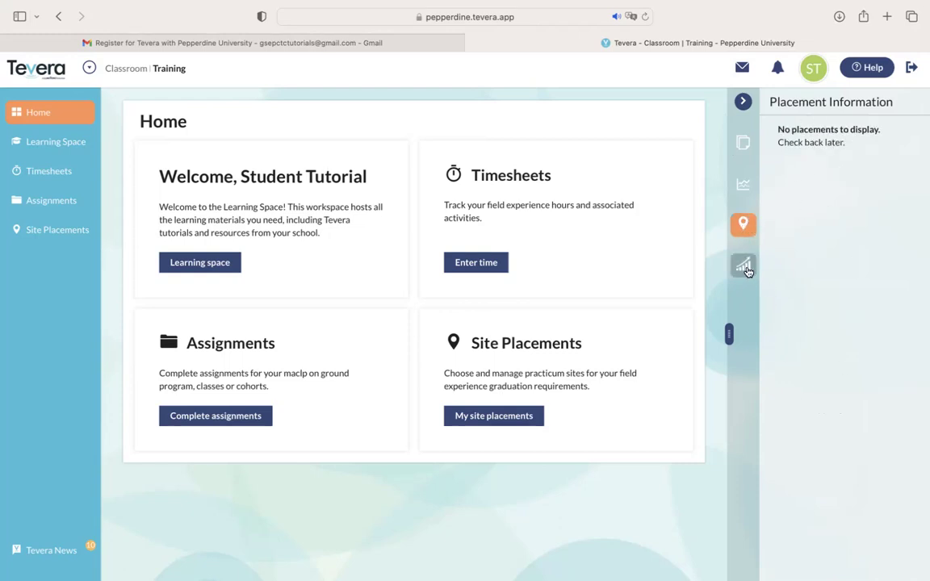
click(744, 267)
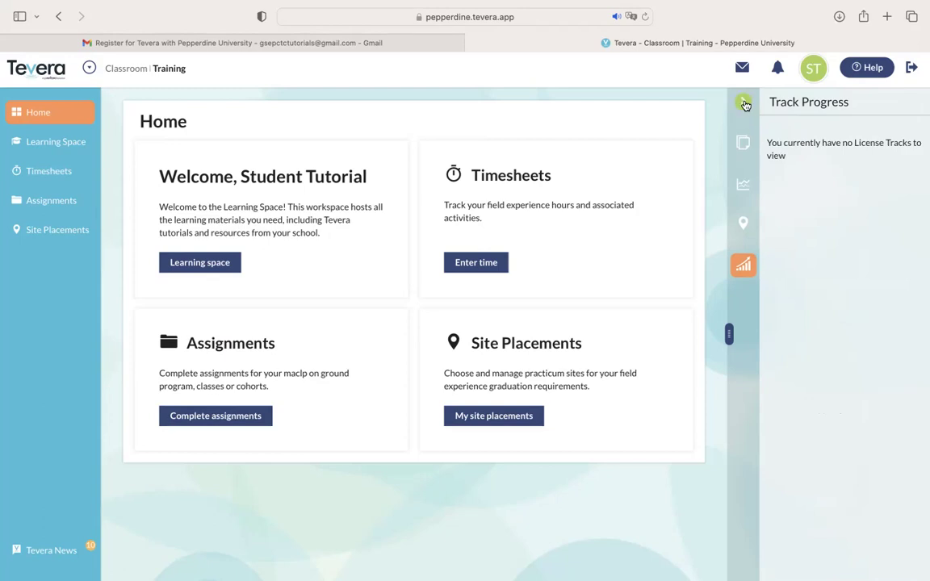
click(744, 103)
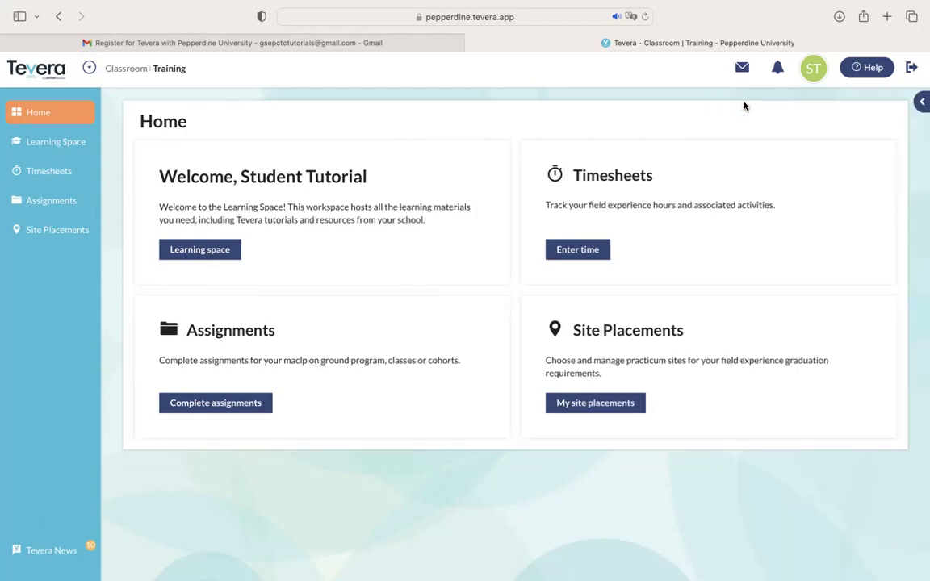
Check the notifications and the full message inbox in the Communication window, and close it.
click(779, 73)
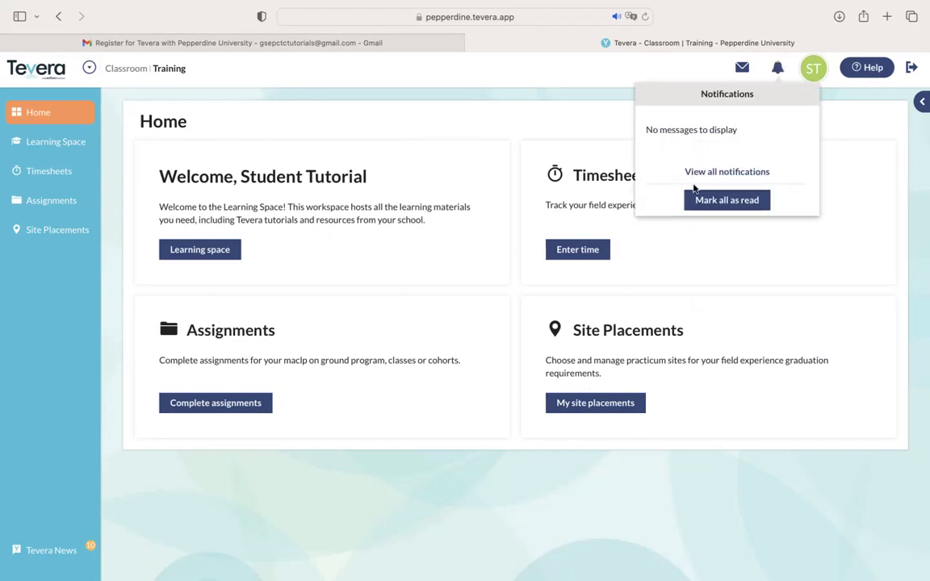
click(743, 71)
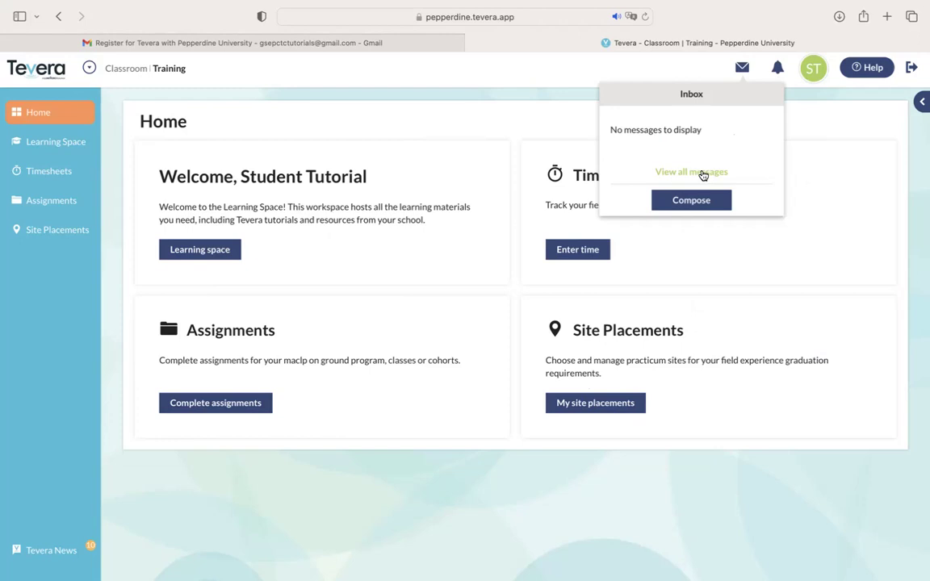
click(702, 173)
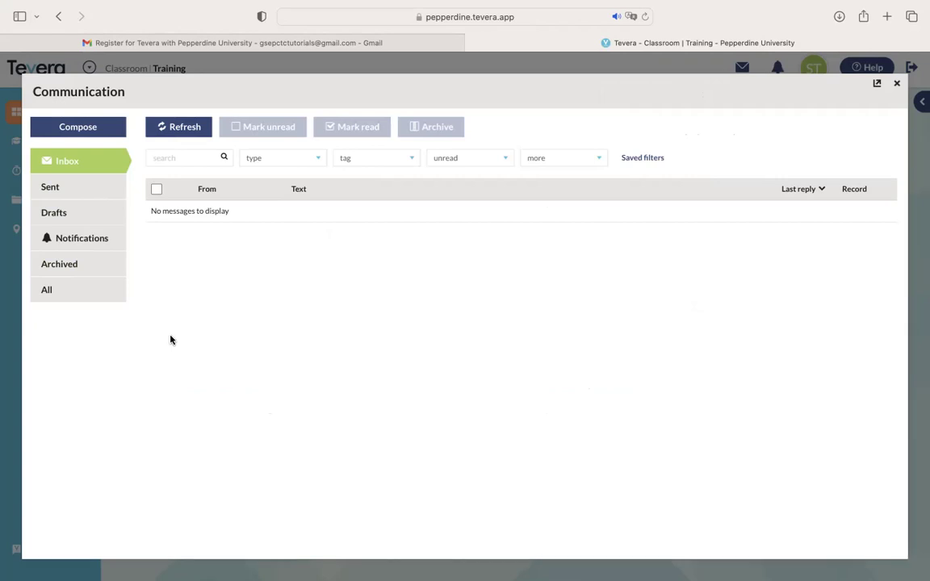
click(896, 86)
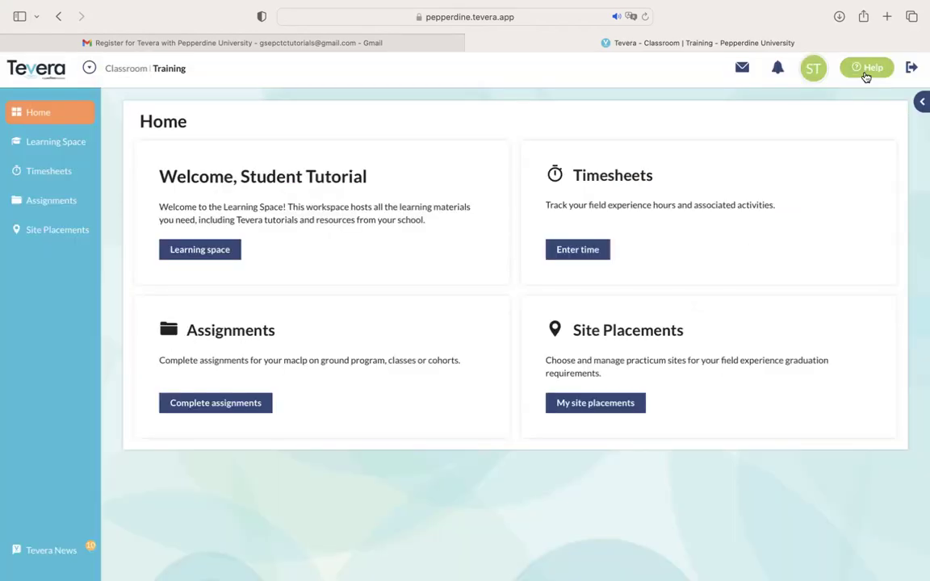
Display the Help options for tutorials, help articles and support, and close them.
click(866, 71)
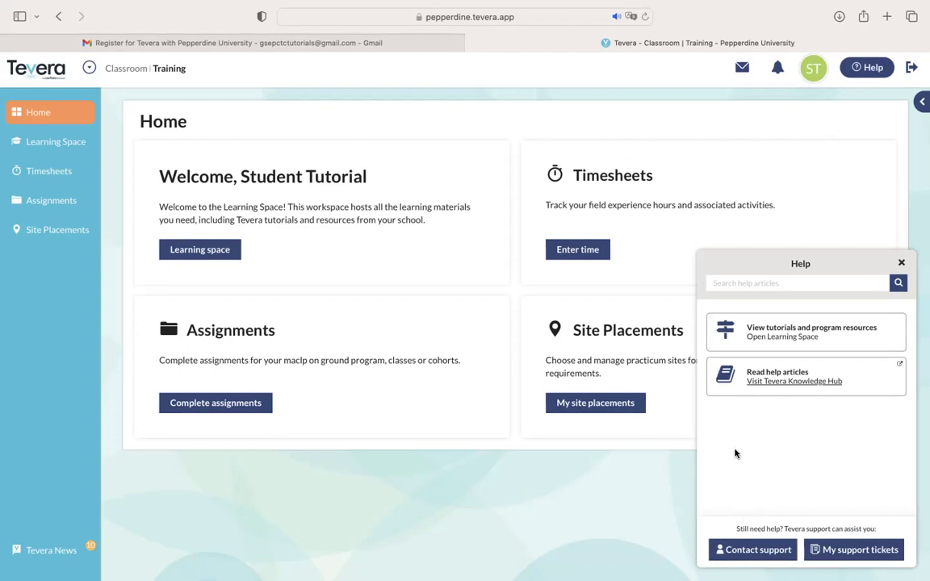
click(902, 263)
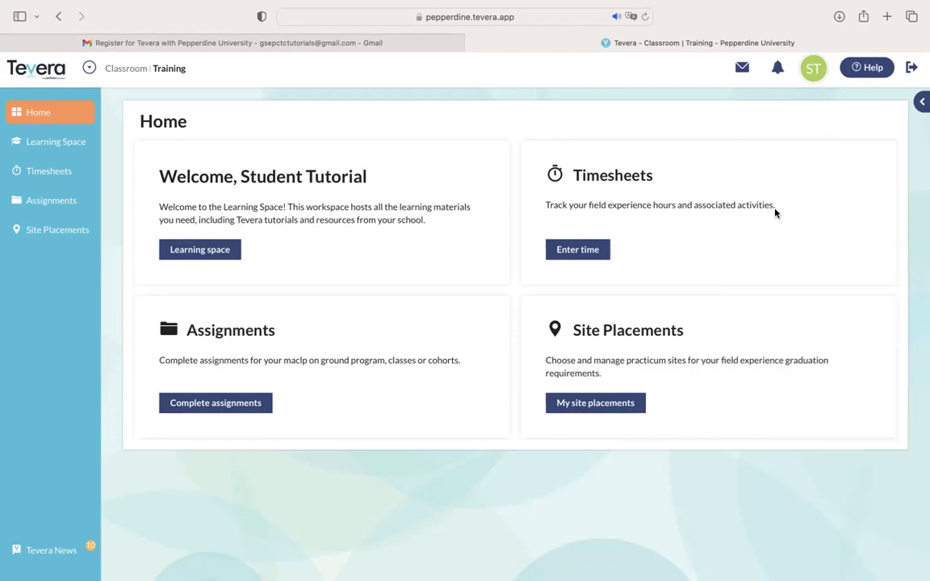